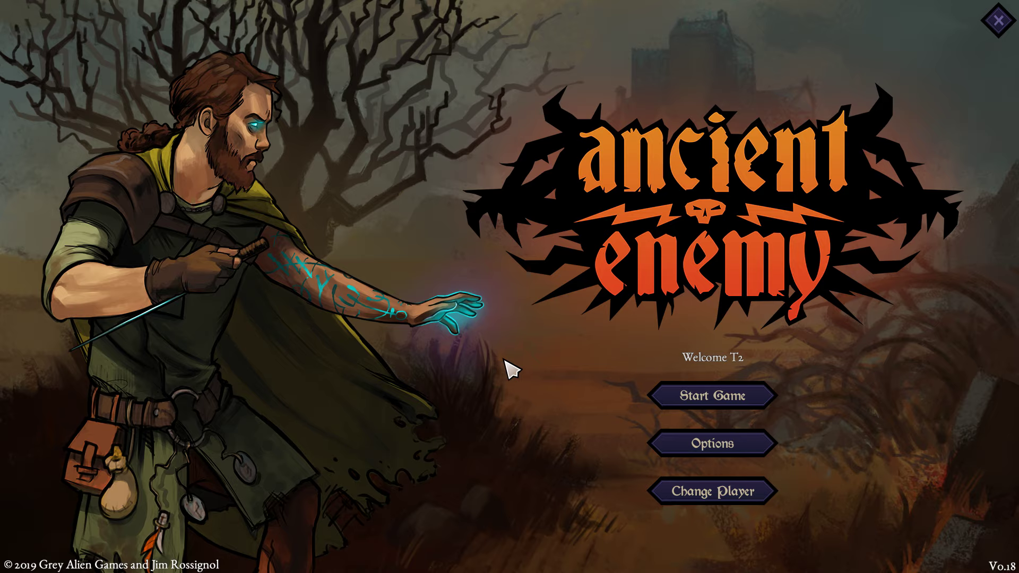
Start the game from the title screen to reach the Select Chapter world map.
left_click(682, 395)
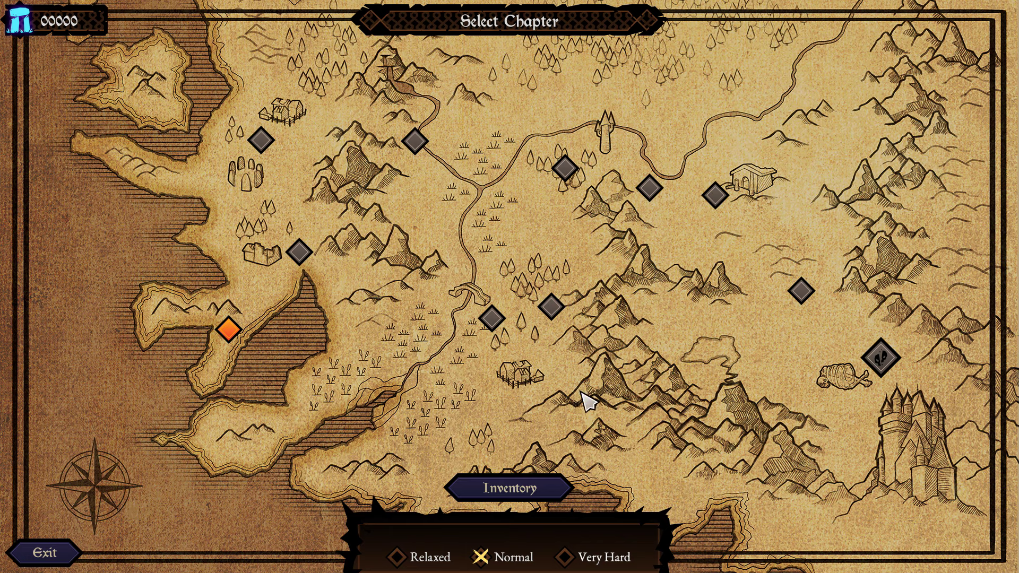
Mark chapters 1 to 4 complete so chapter 5 becomes the current chapter.
key("F1")
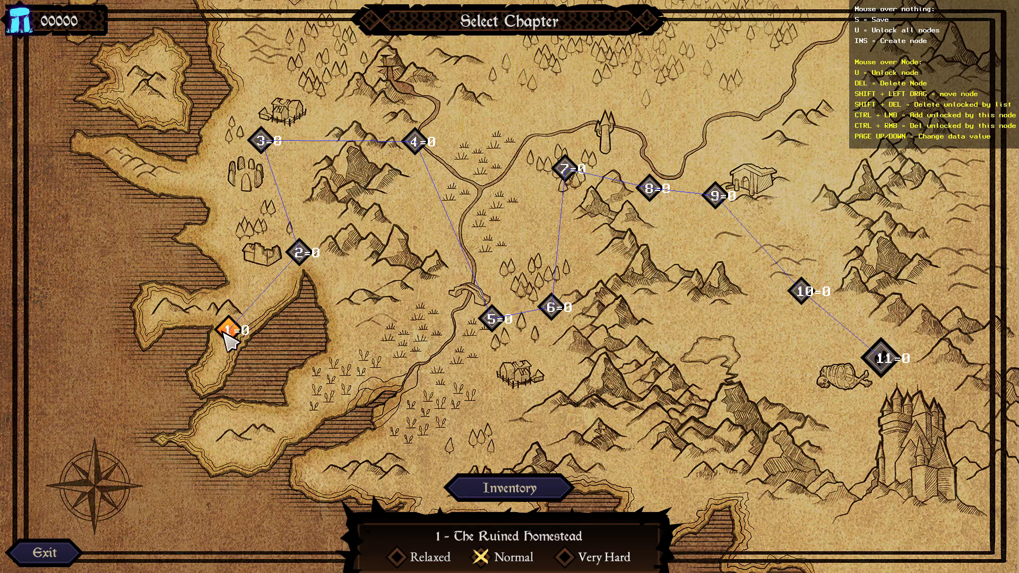
key("F1")
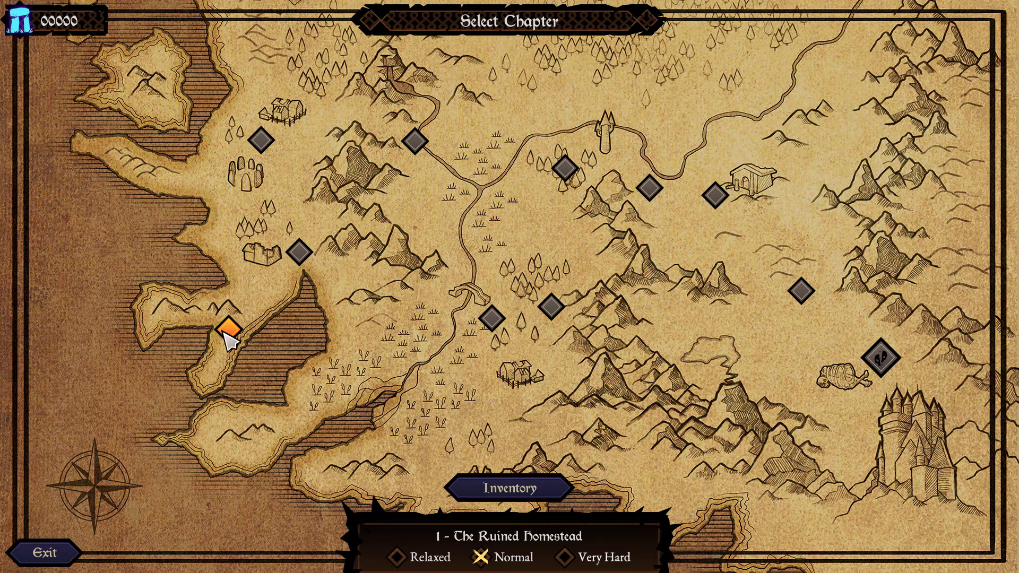
left_click(224, 332)
left_click(298, 255)
left_click(265, 143)
left_click(417, 143)
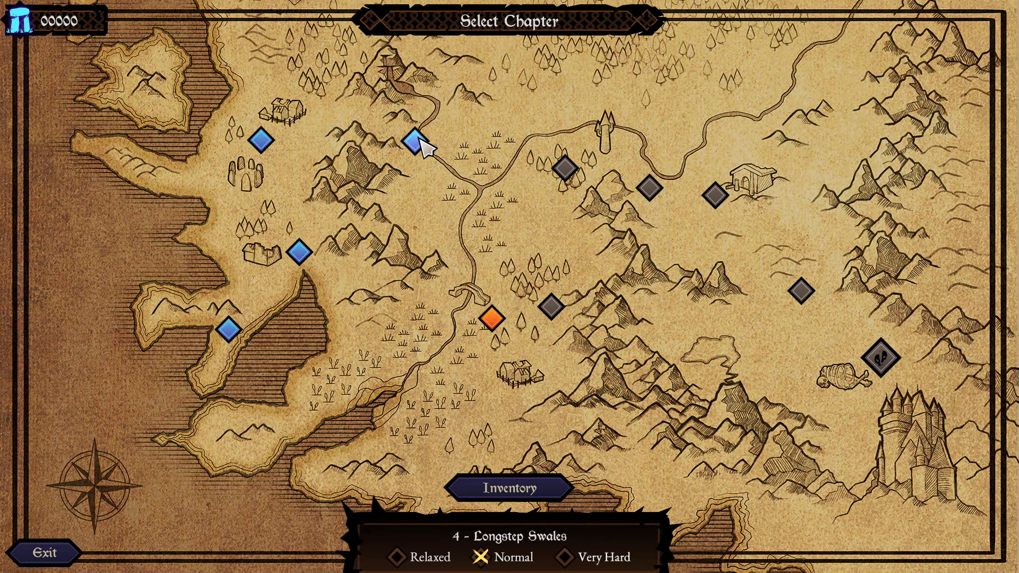
Open the Paths Of Recall chapter map from node 2.
key("F1")
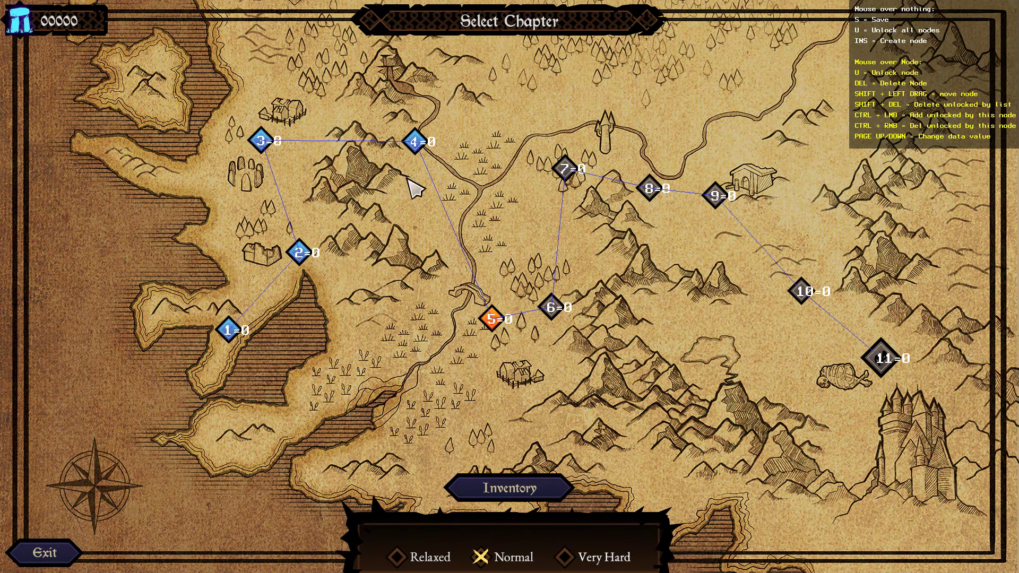
key("F1")
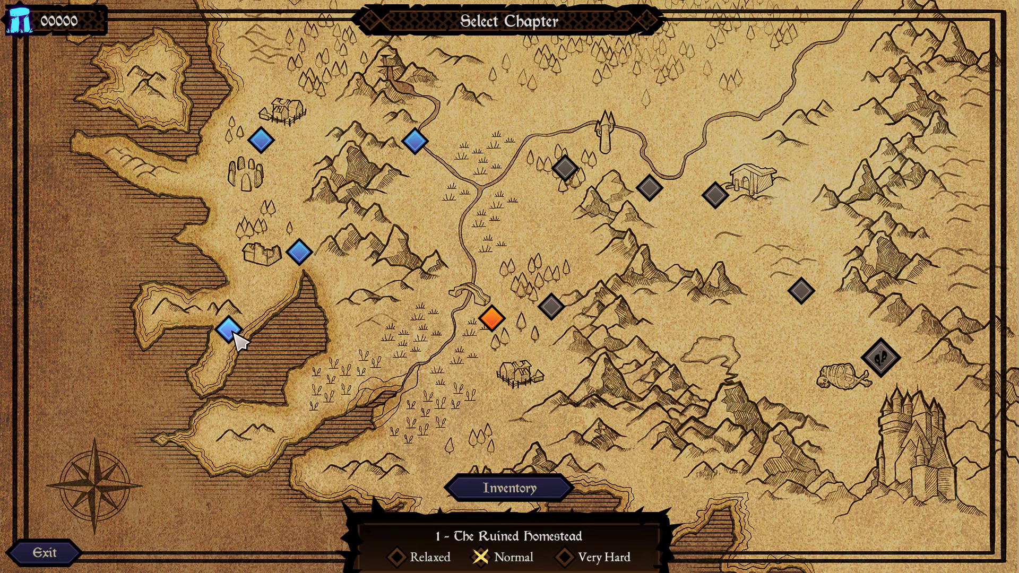
left_click(300, 253)
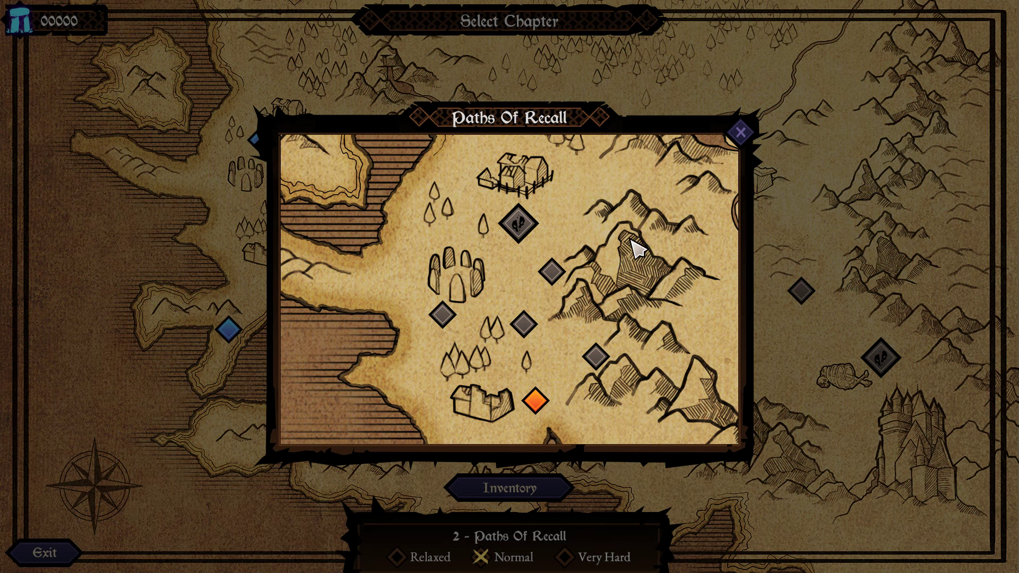
Complete the first level and node 2, unlocking node 2's three neighbours.
key("e")
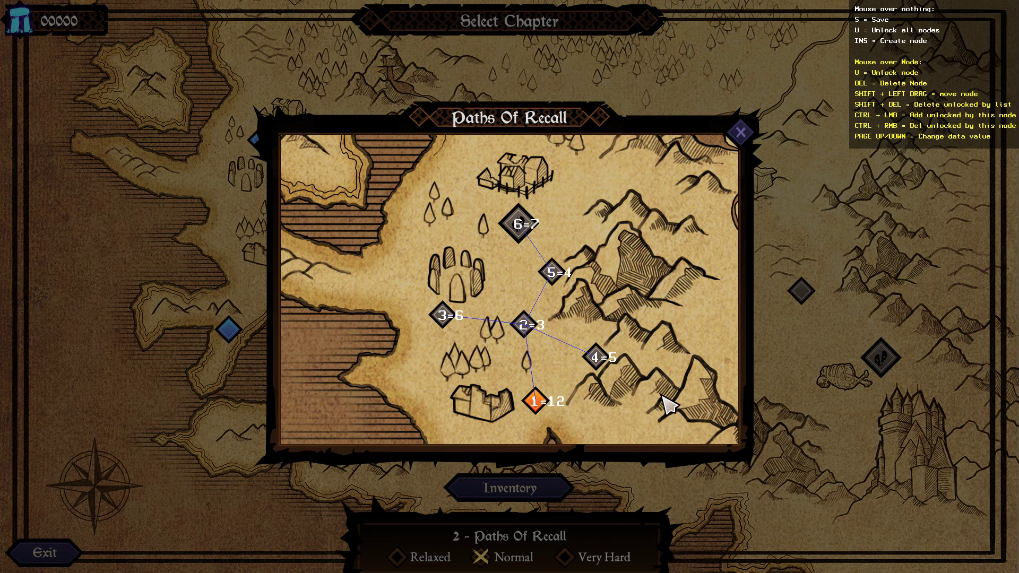
key("F1")
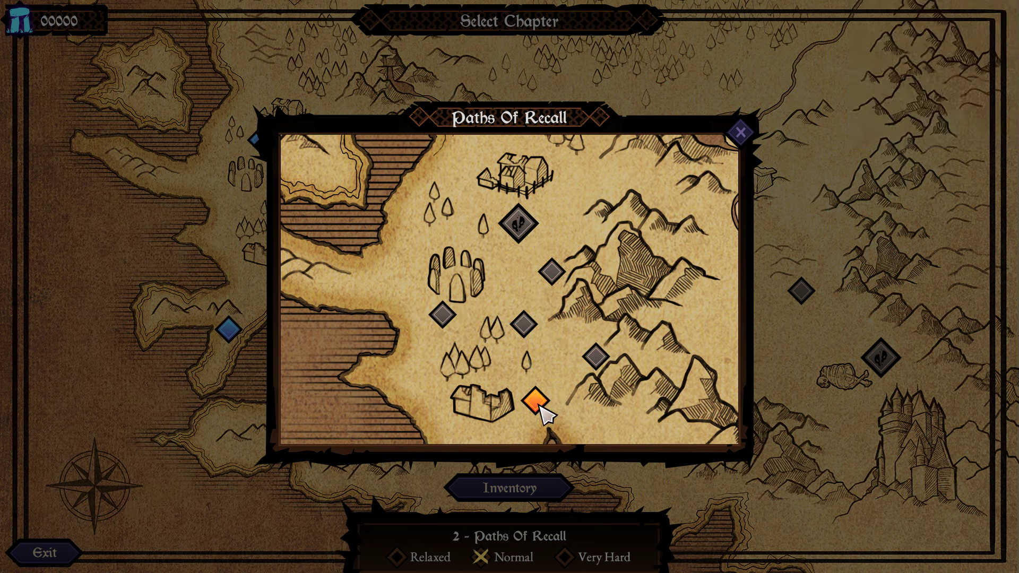
left_click(540, 408)
left_click(527, 325)
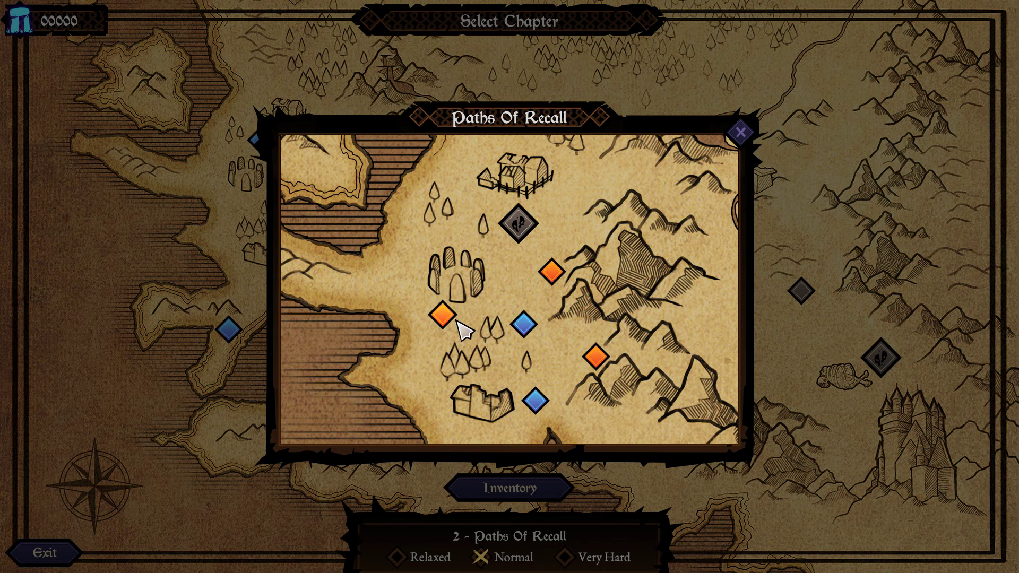
Create new level nodes 7 and 8 and link both to node 3.
key("F1")
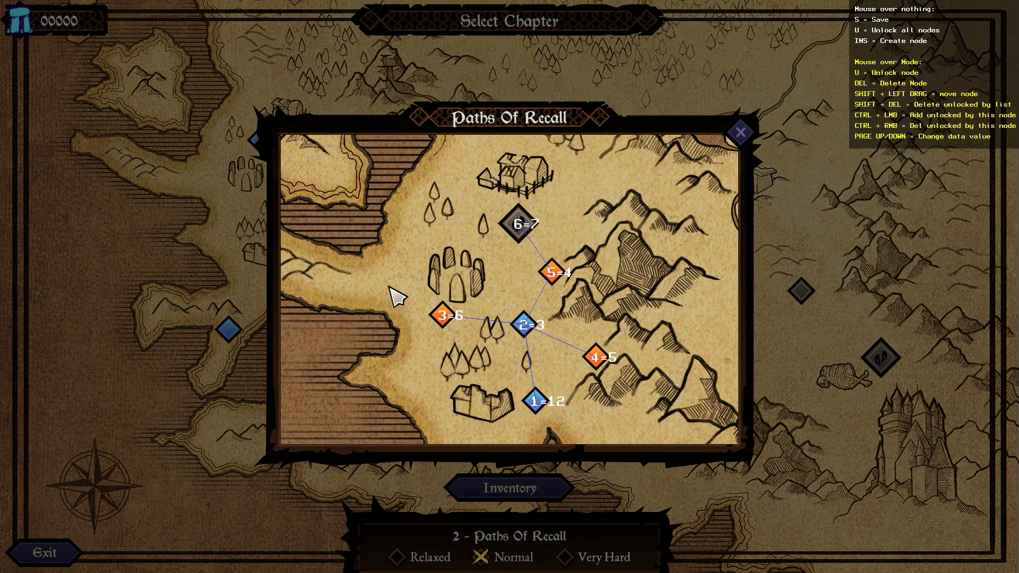
key("Insert")
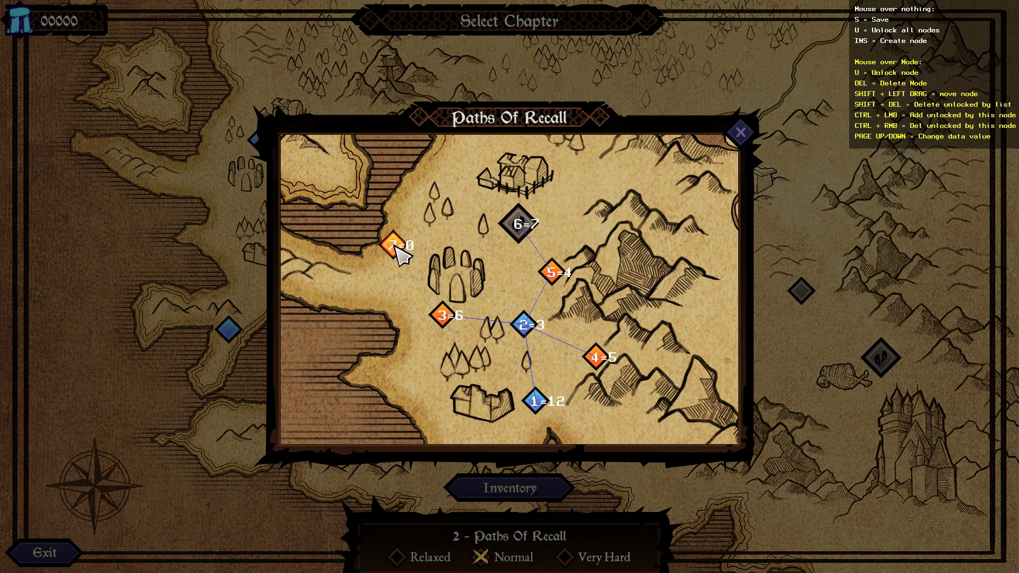
left_click(444, 322, "ctrl")
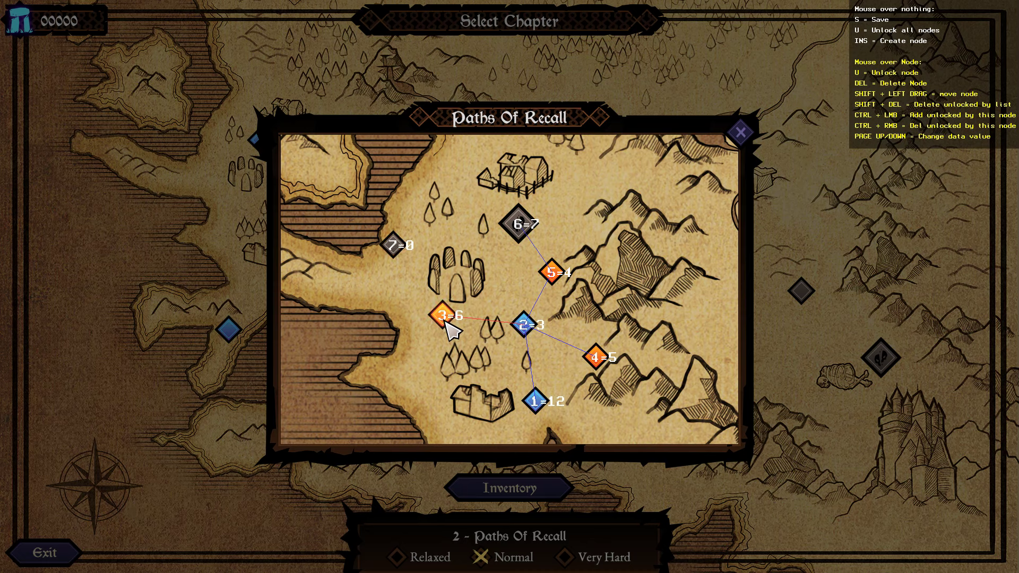
left_click(398, 255, "ctrl")
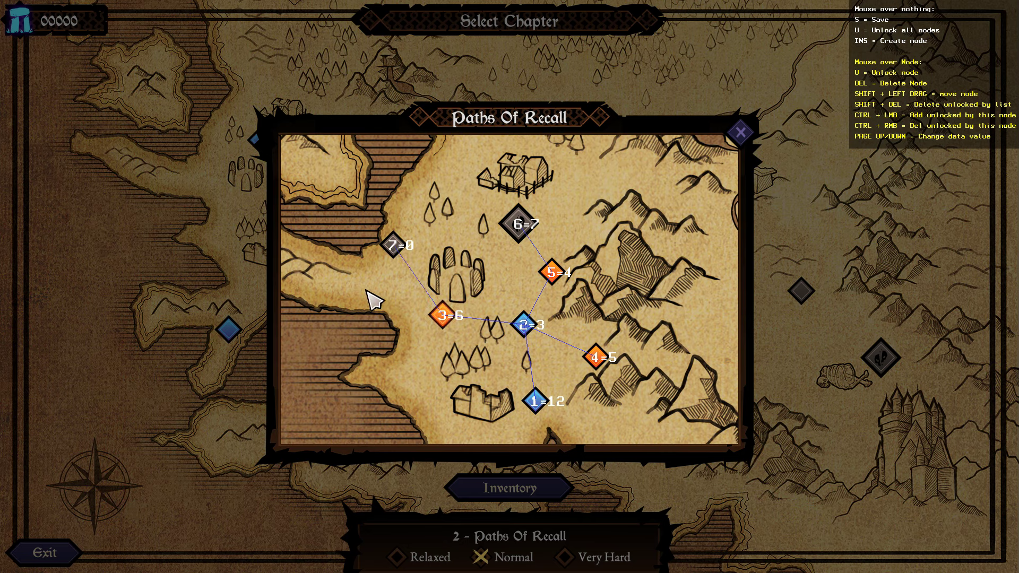
key("Insert")
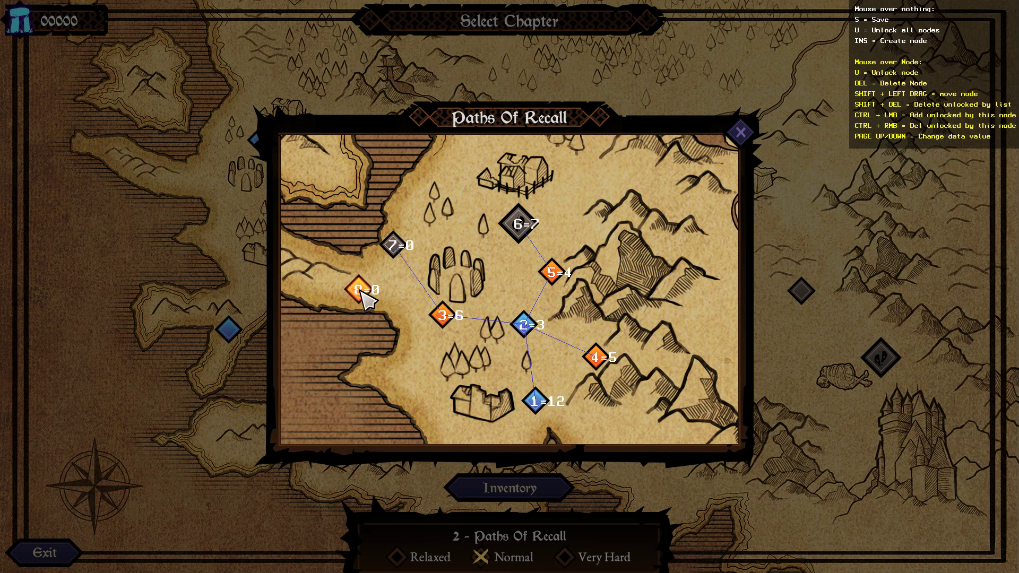
left_click(438, 323, "ctrl")
left_click(368, 297, "ctrl")
Check the new links in the node editor, then close the Paths Of Recall map.
key("e")
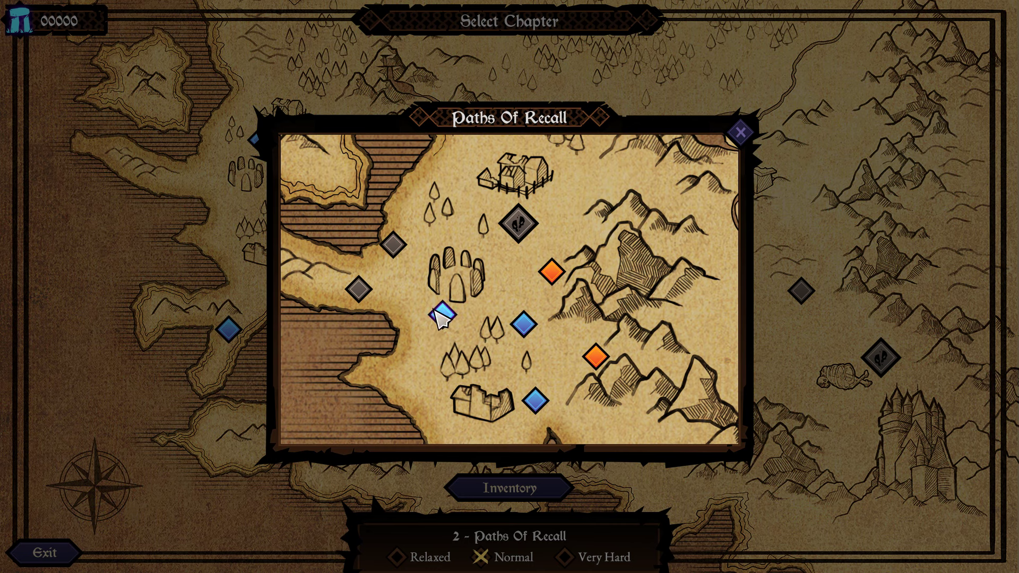
key("F1")
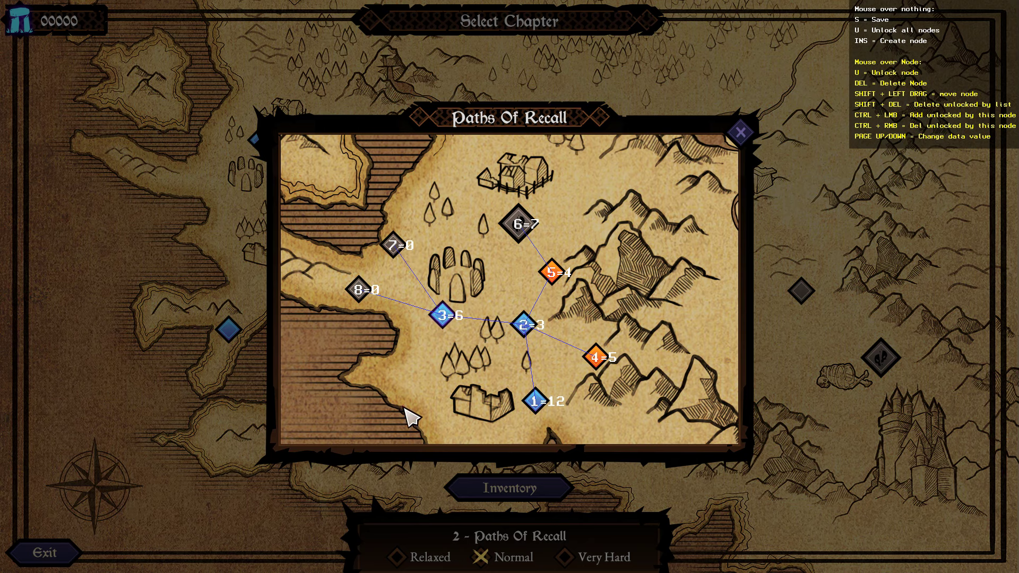
key("e")
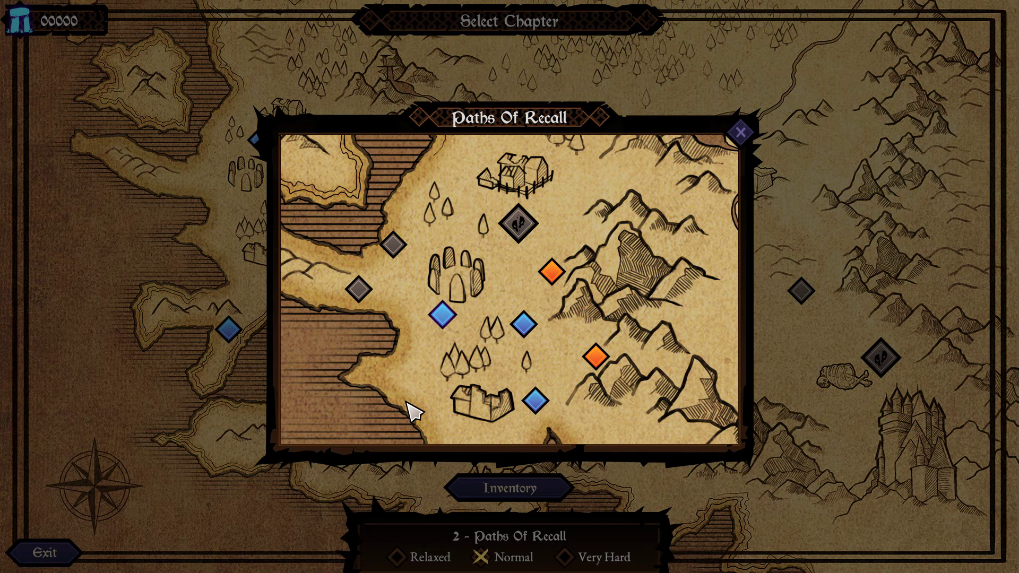
key("Escape")
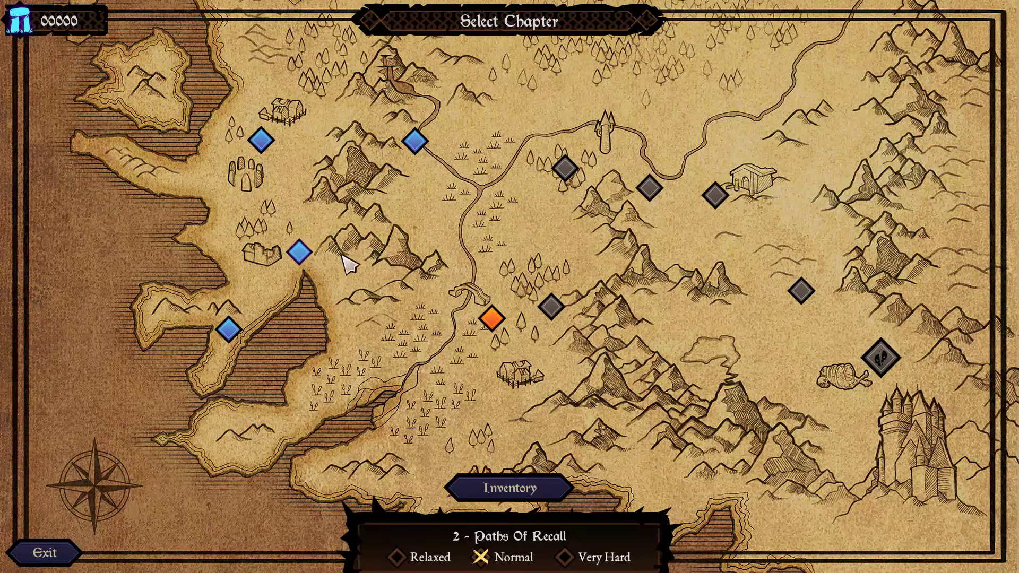
View The Tortured Pass map's nodes, then return to the world map with 5 - Distant Towers selected.
left_click(261, 141)
key("F1")
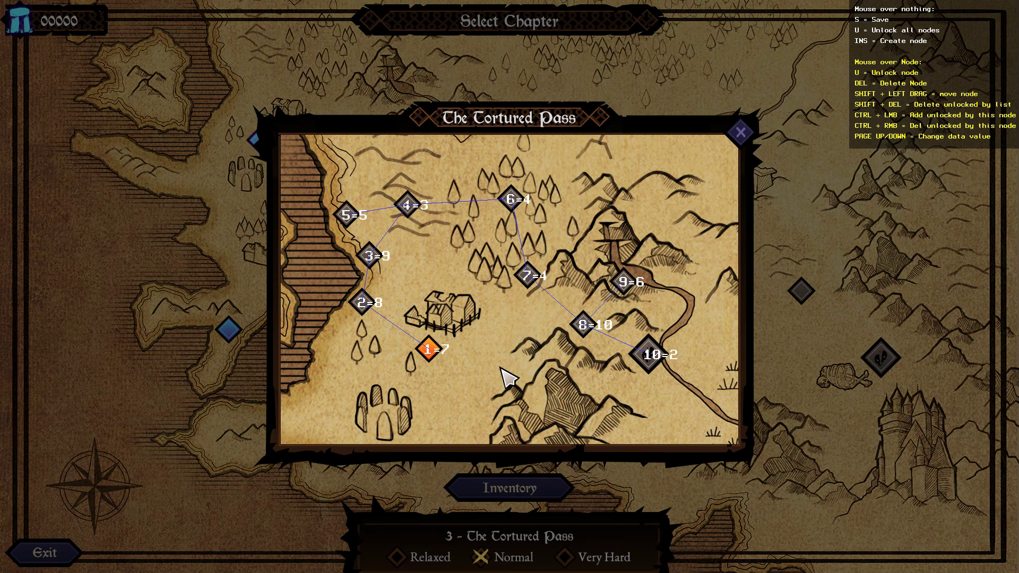
key("Escape")
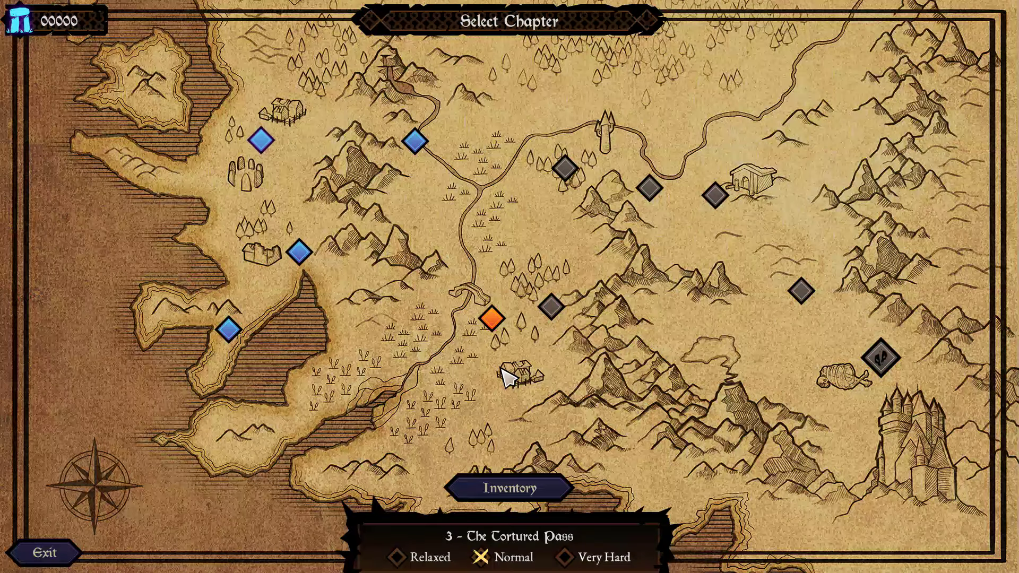
In Distant Towers, create level node 12 linked to nodes 5 and 8, then close the map.
left_click(495, 314)
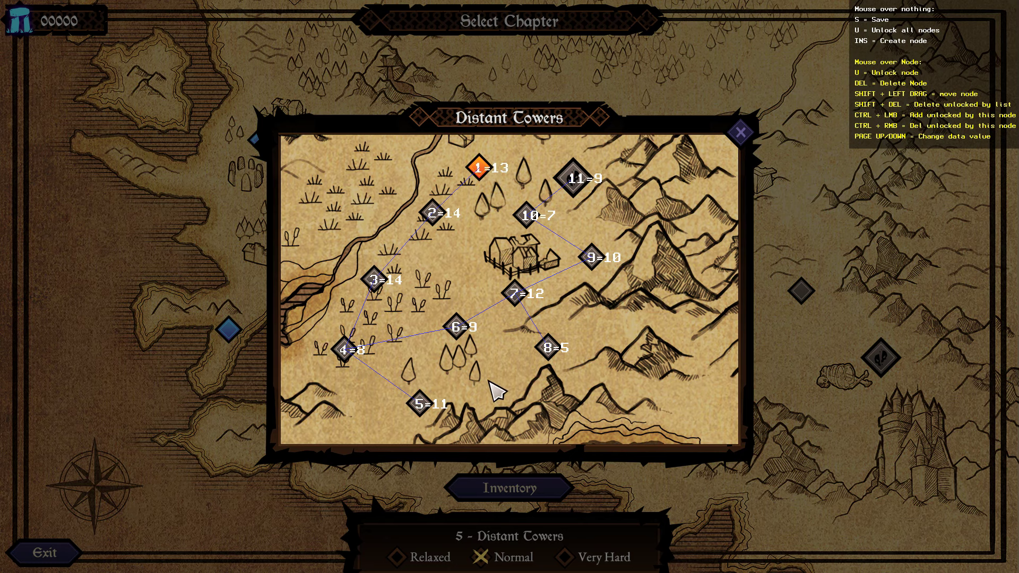
key("Insert")
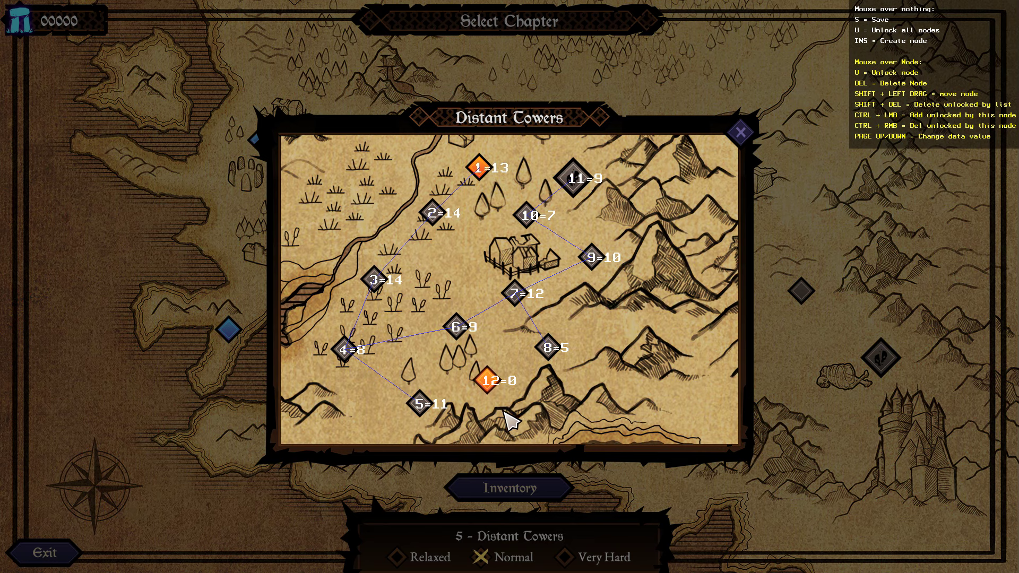
left_click(425, 406)
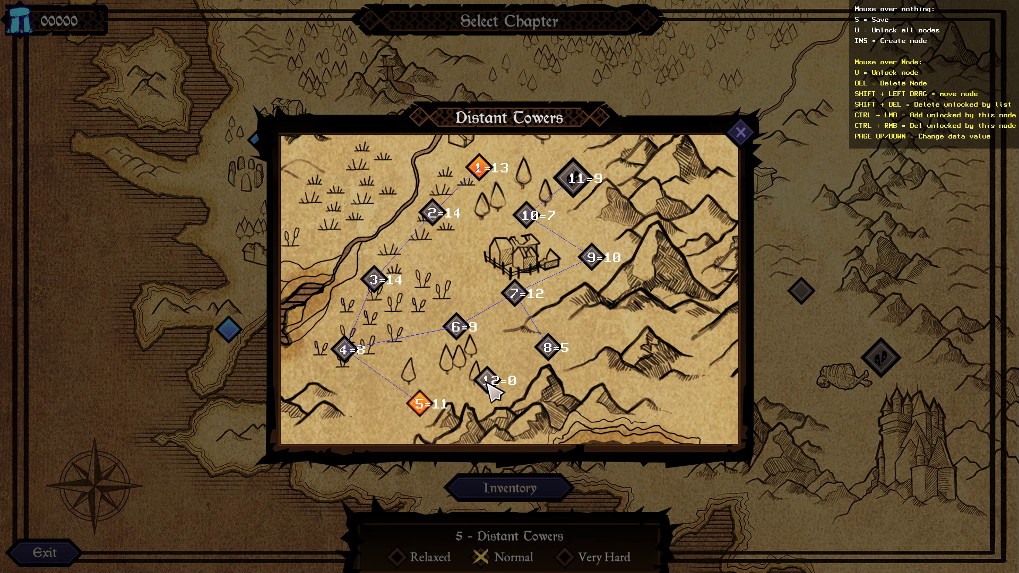
left_click(487, 381, "ctrl")
left_click(551, 351)
left_click(493, 383, "ctrl")
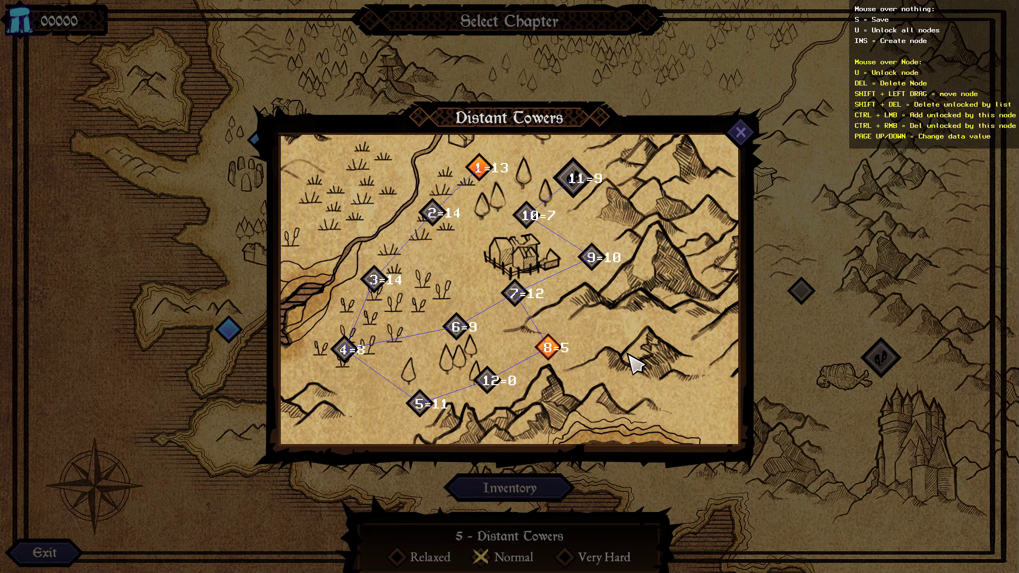
key("Escape")
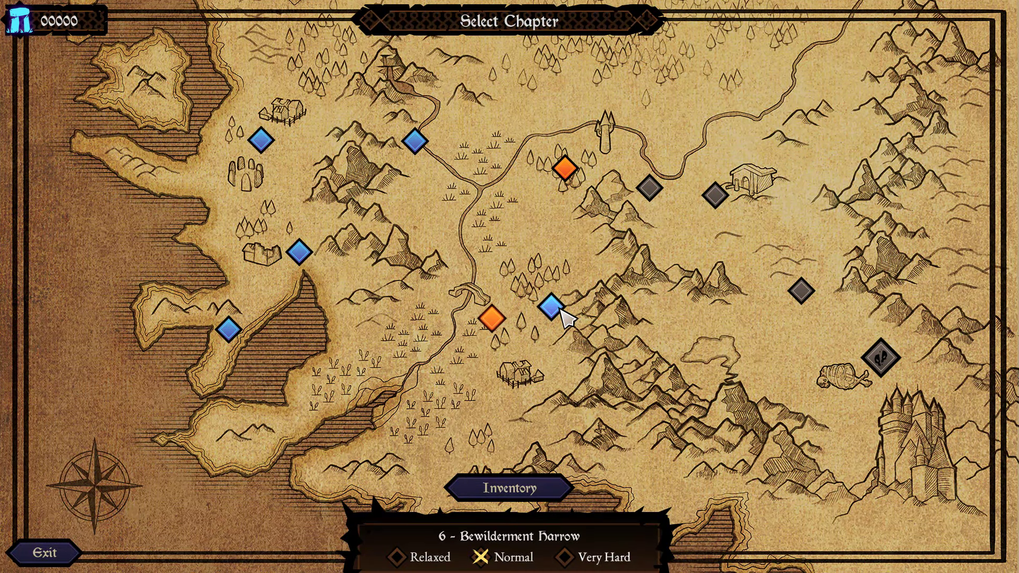
View the Bewilderment Harrow map, then reopen Distant Towers with the debug overlay hidden.
left_click(562, 309)
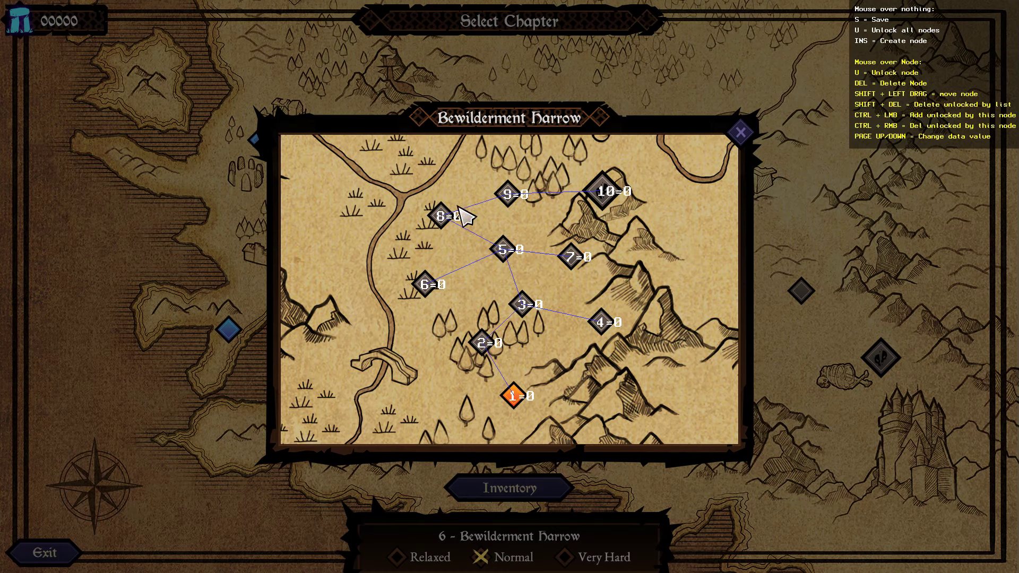
key("Escape")
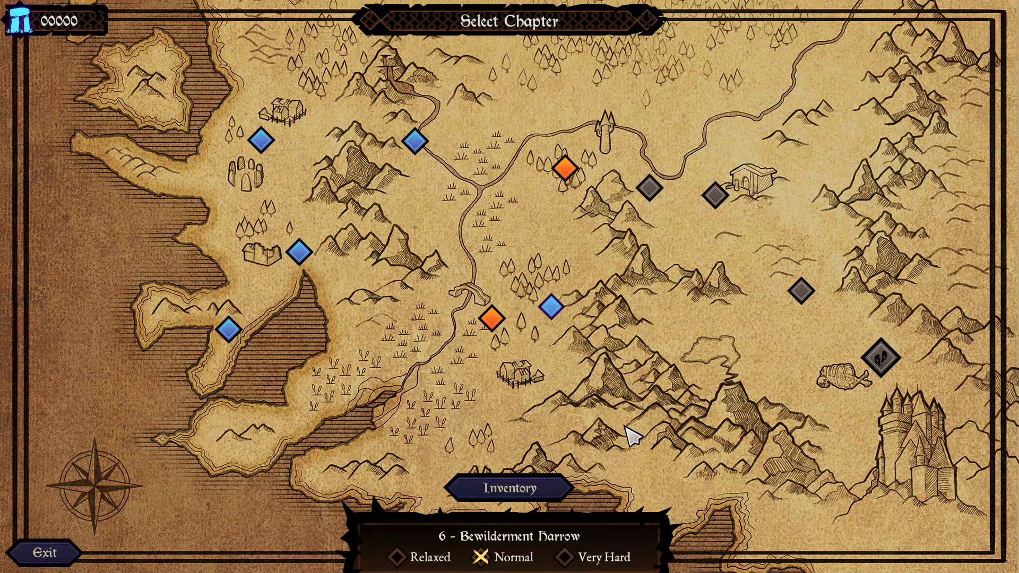
left_click(498, 317)
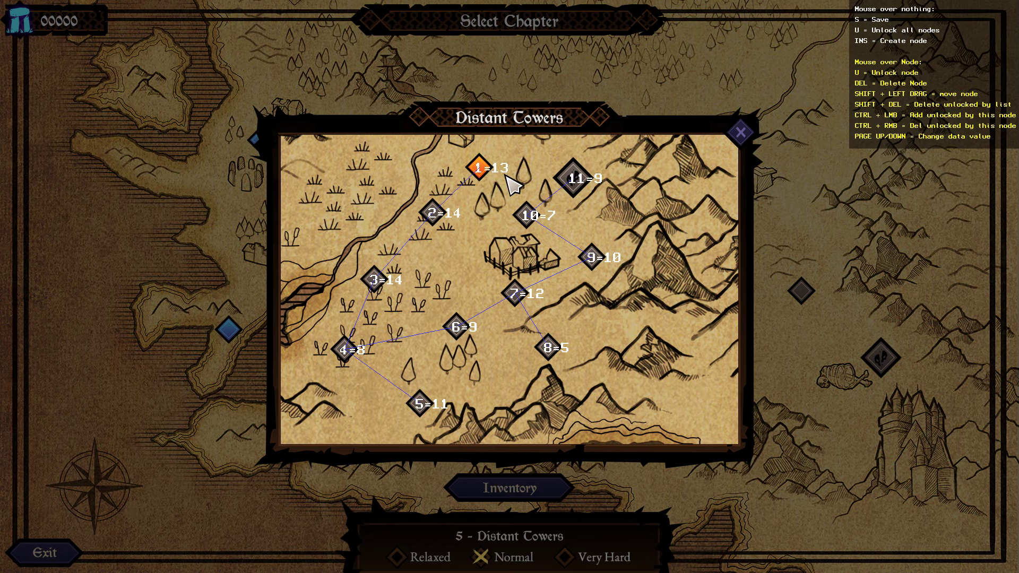
key("F1")
Playtest Distant Towers level 1, then quit the hand back to the chapter map.
left_click(488, 169)
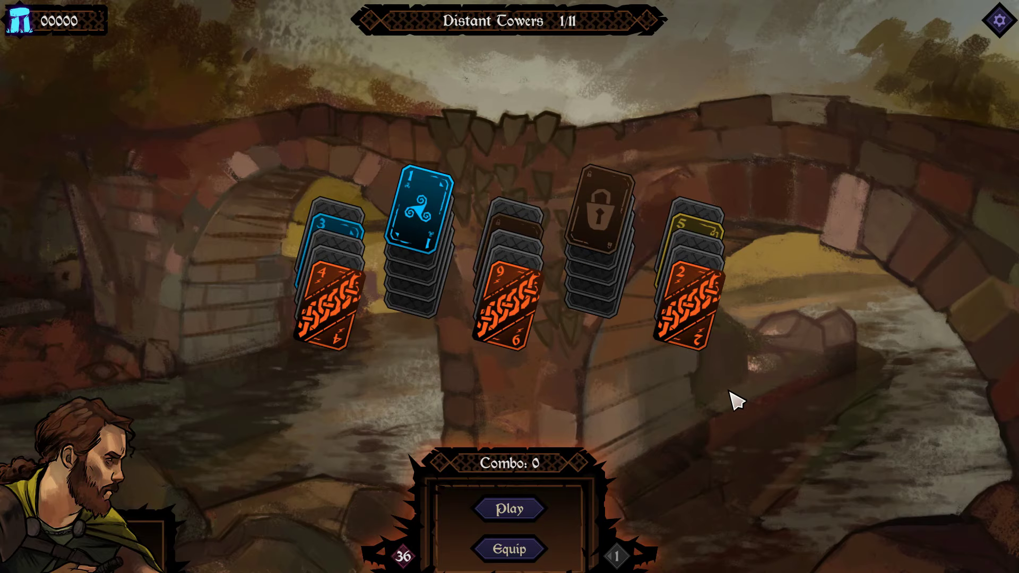
key("Escape")
left_click(537, 344)
left_click(458, 363)
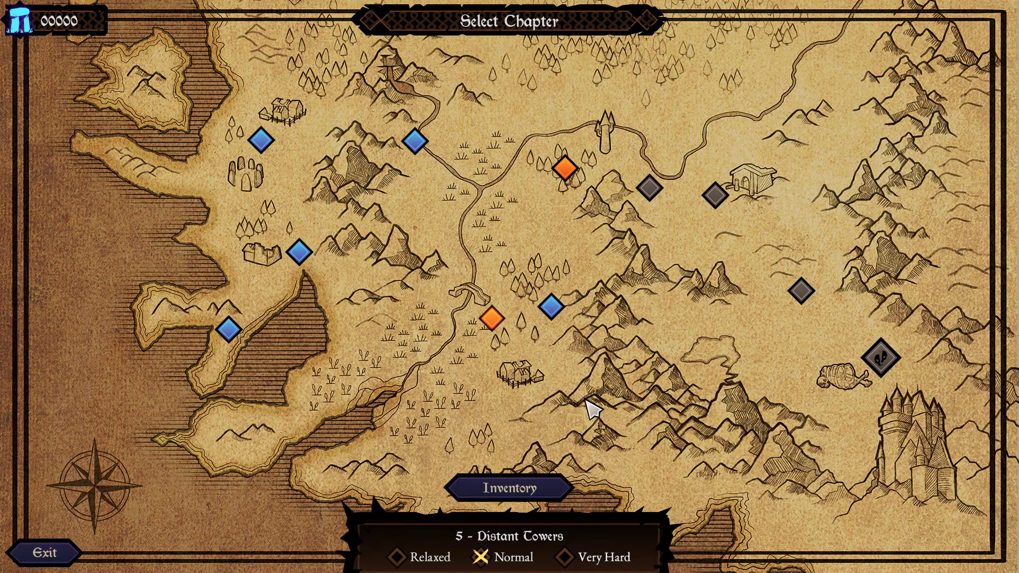
left_click(494, 324)
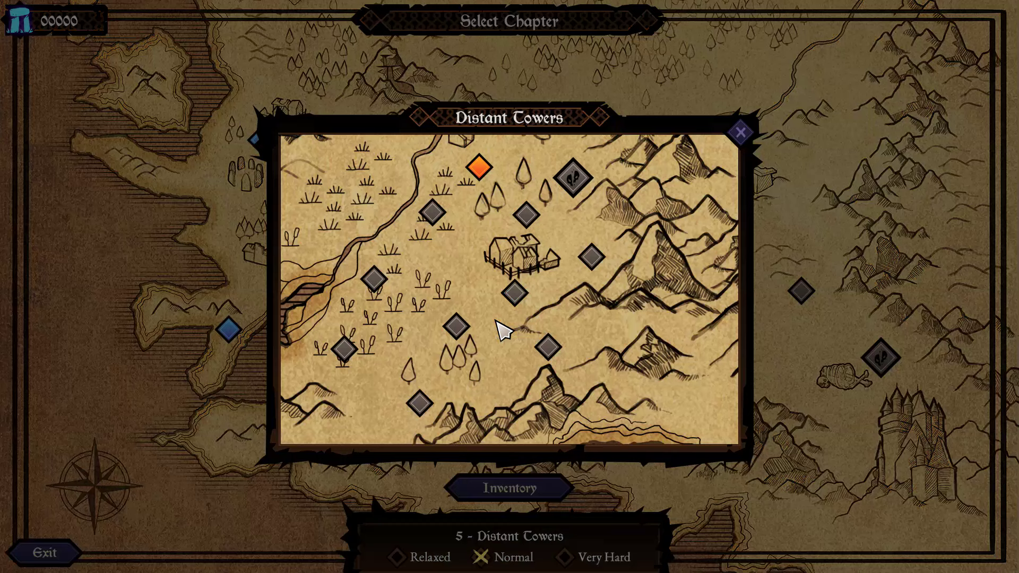
Complete level 1 and unlock every Distant Towers level node with U.
left_click(476, 165)
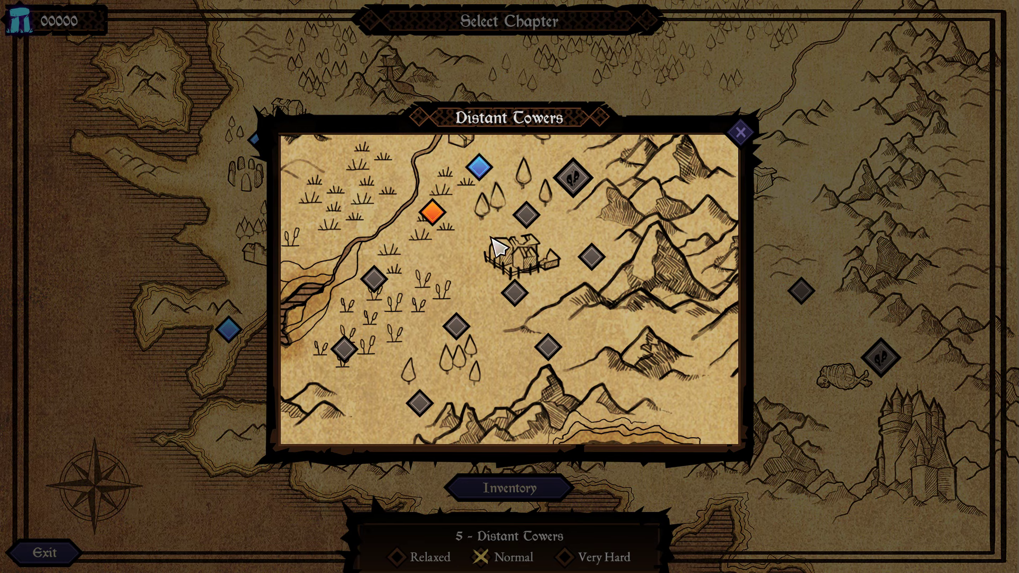
key("u")
key("F1")
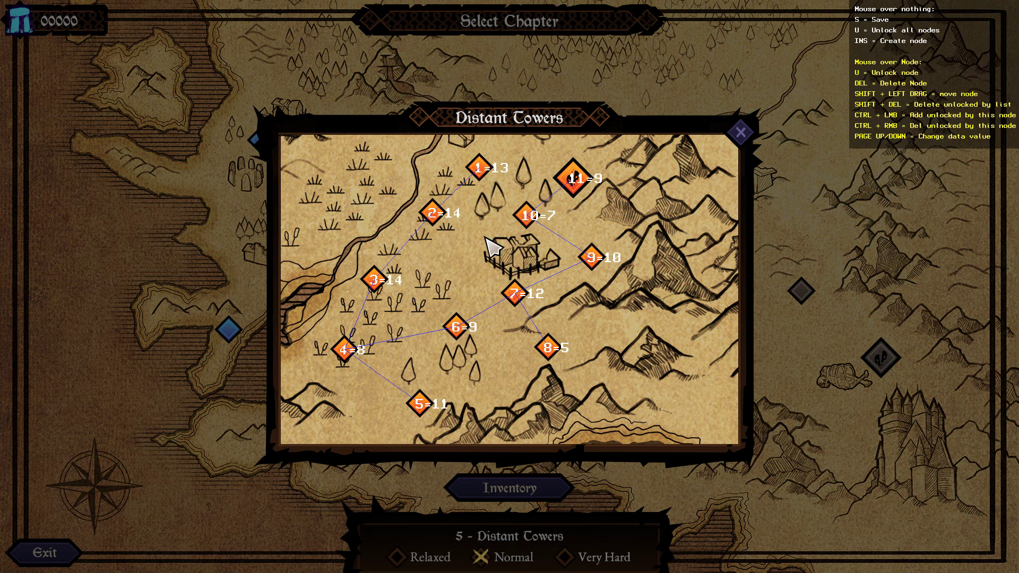
Playtest Distant Towers level 2, then leave it to return to the chapter map.
left_click(433, 214)
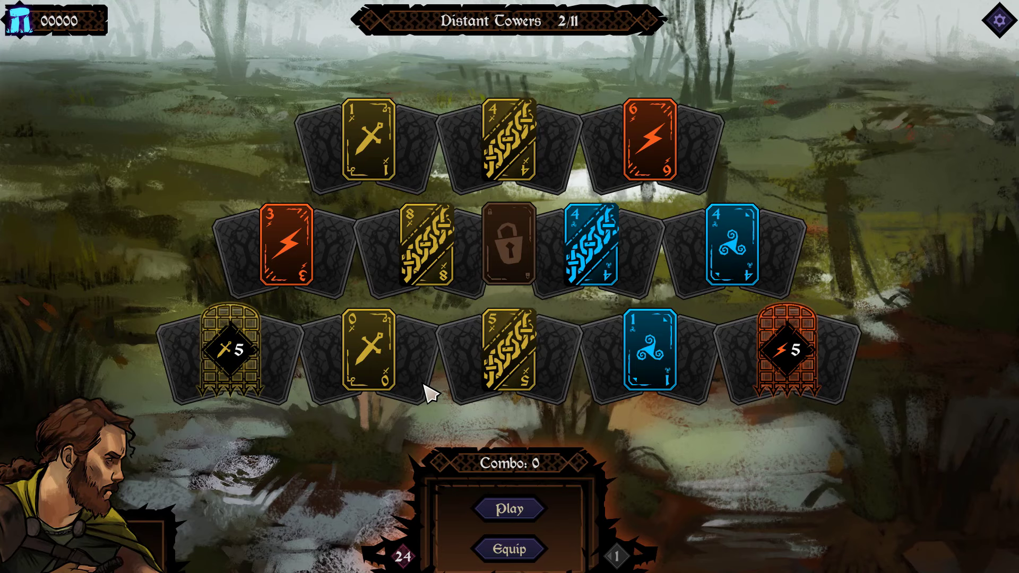
key("Escape")
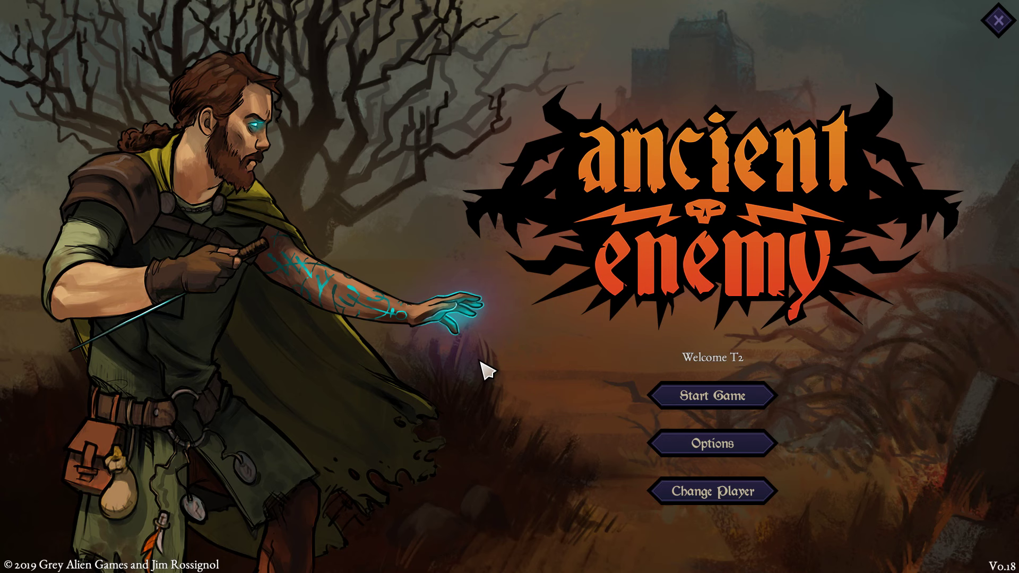
left_click(744, 402)
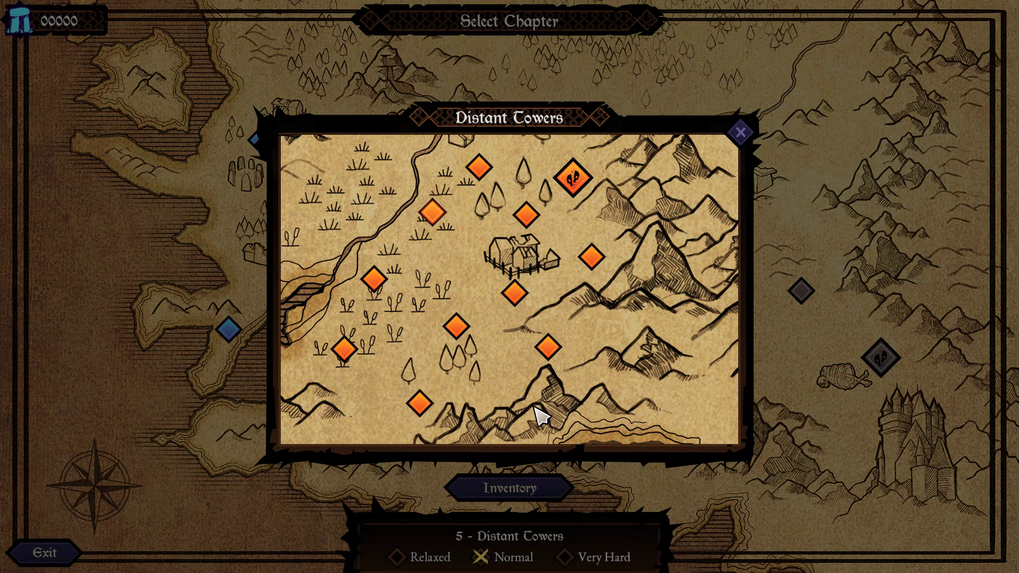
key("e")
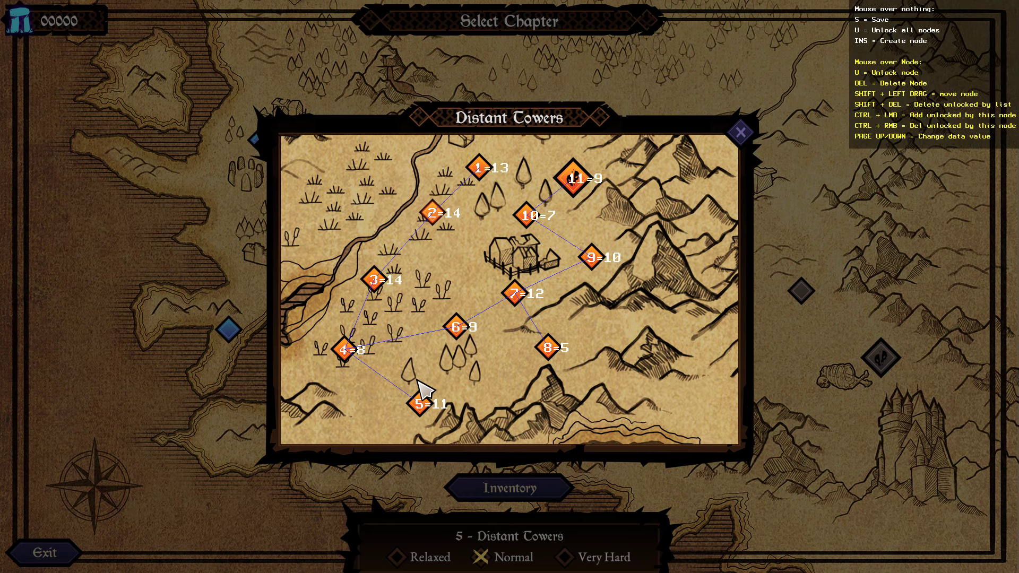
key("F1")
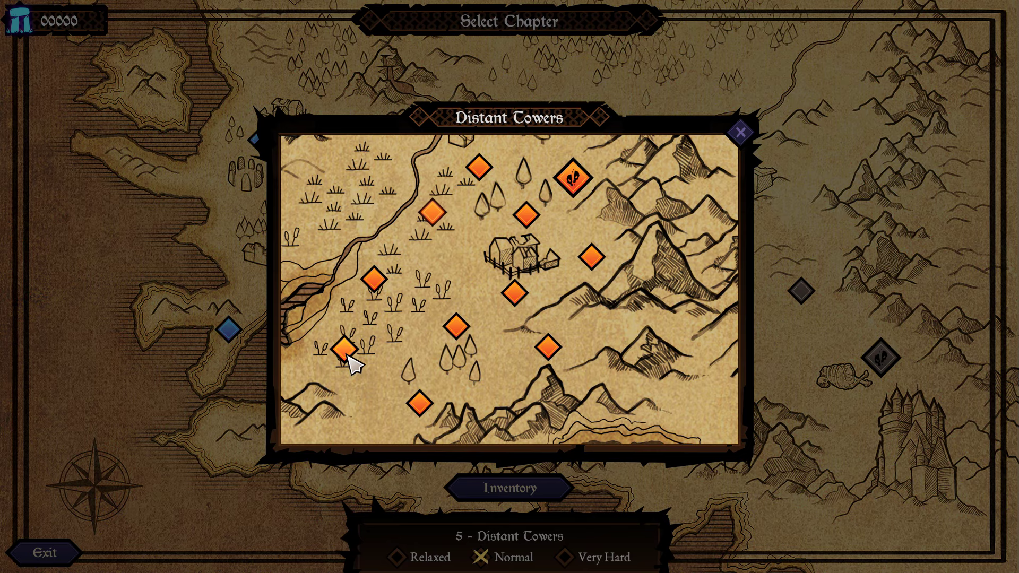
Playtest level 4, quit the hand, and show the 11 linked nodes in the editor.
left_click(348, 357)
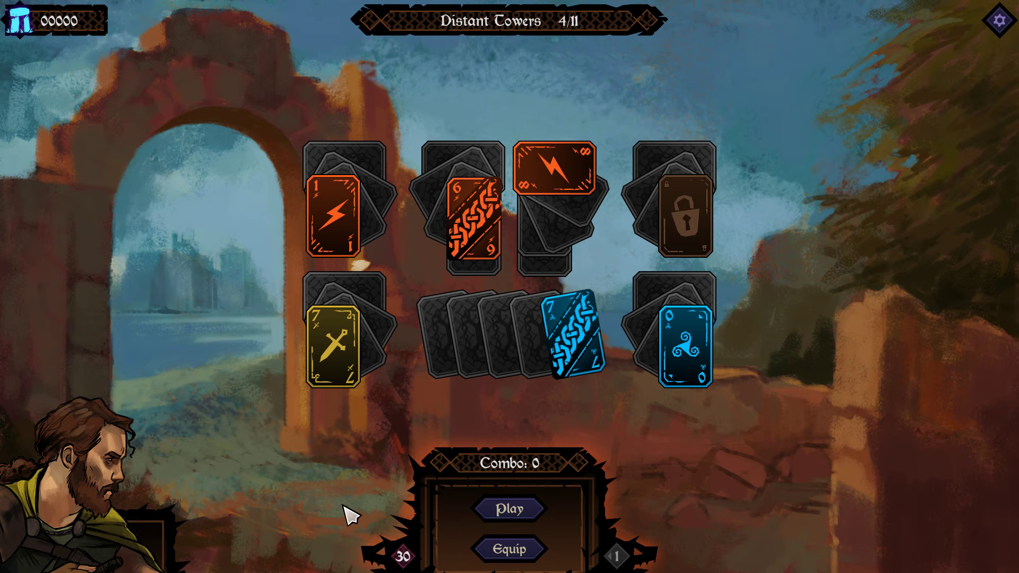
key("Escape")
left_click(499, 349)
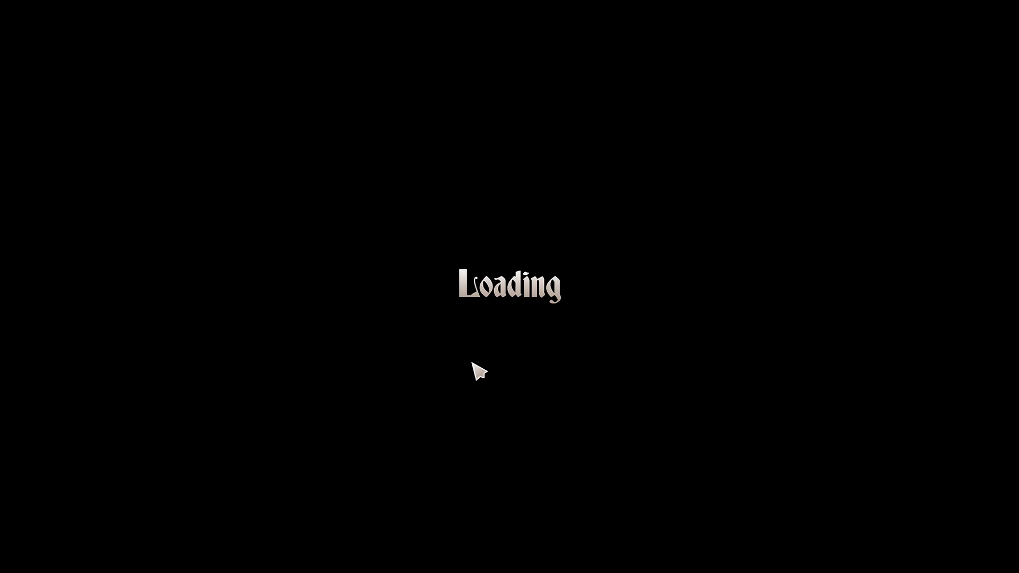
left_click(690, 393)
key("e")
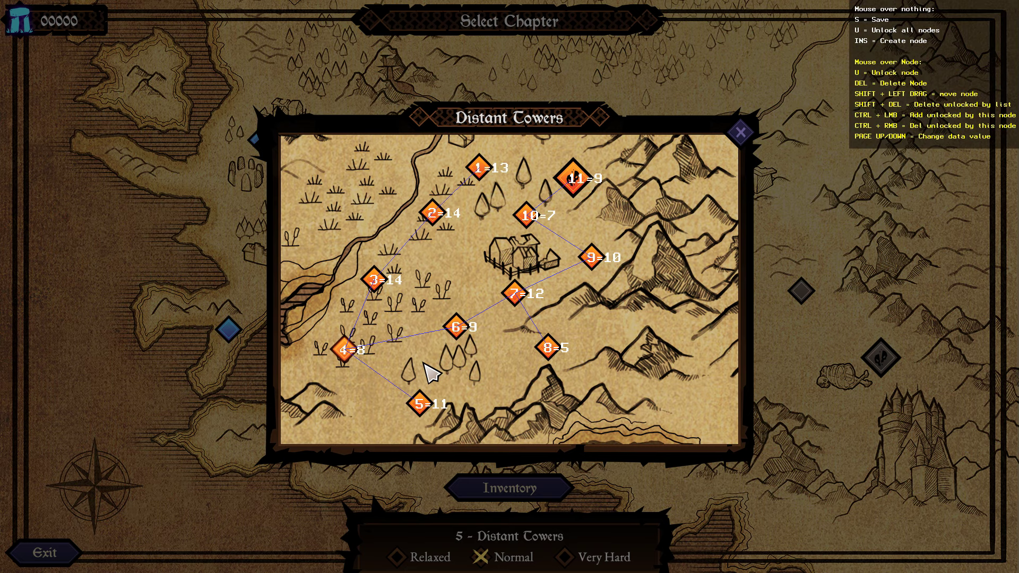